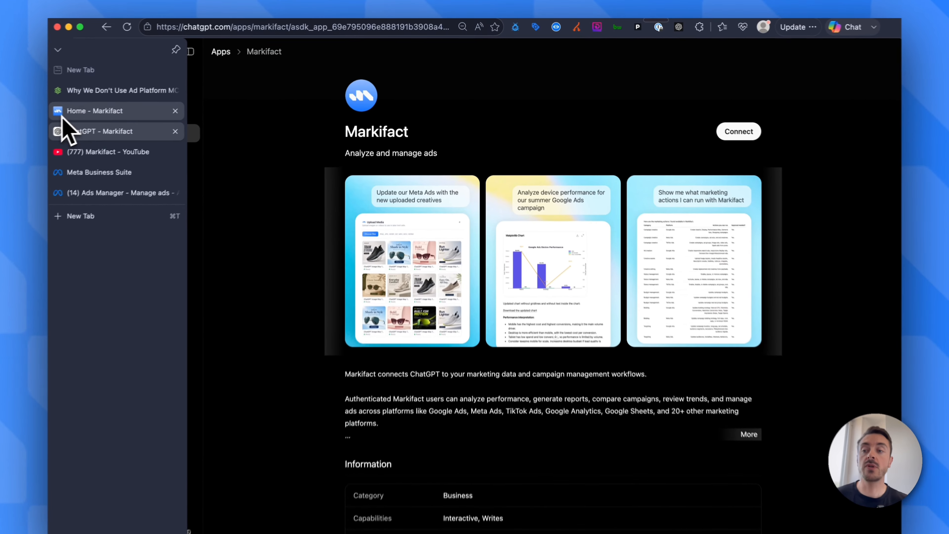
# - Create a new MCP server named Chat GIPITI in Markifact and open the list of platform connections
pyautogui.click(63, 114)
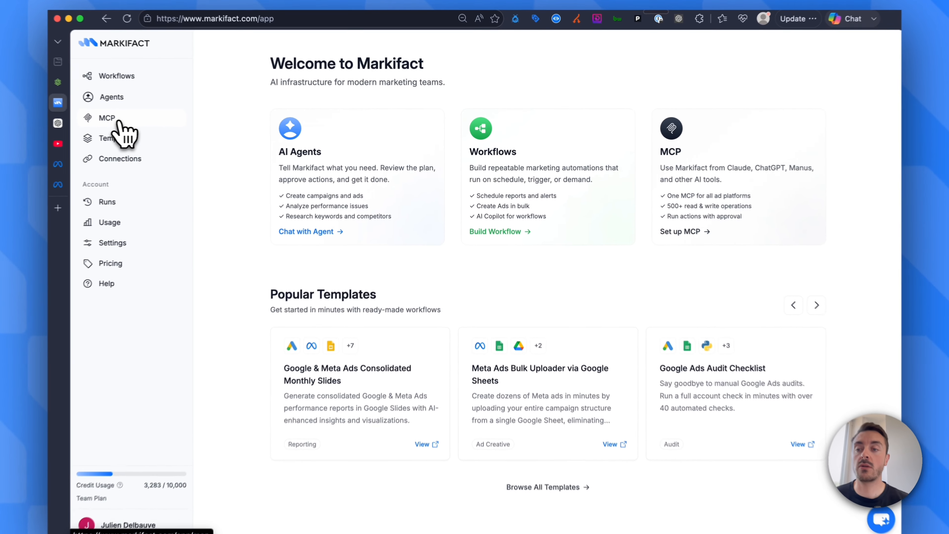
pyautogui.click(118, 123)
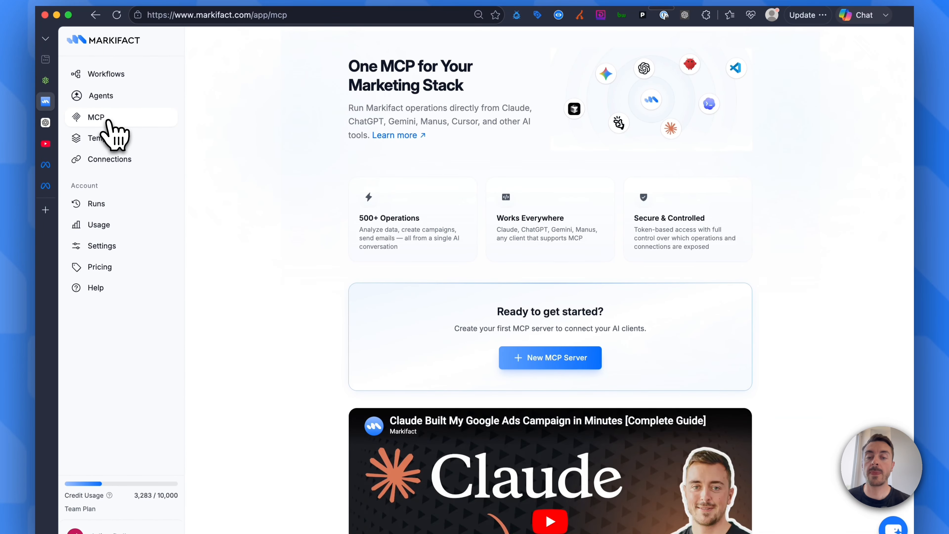
pyautogui.click(548, 358)
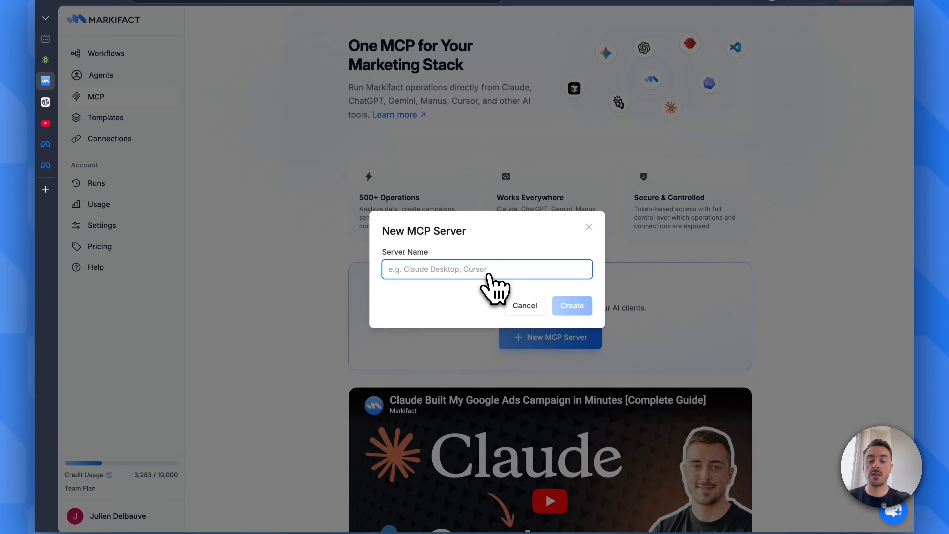
pyautogui.write('Chat GIPITI')
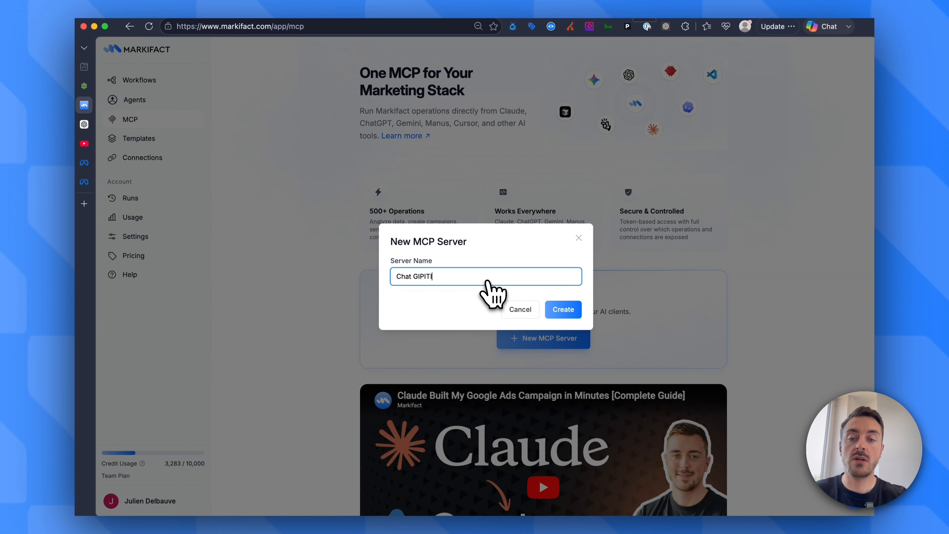
pyautogui.press('Return')
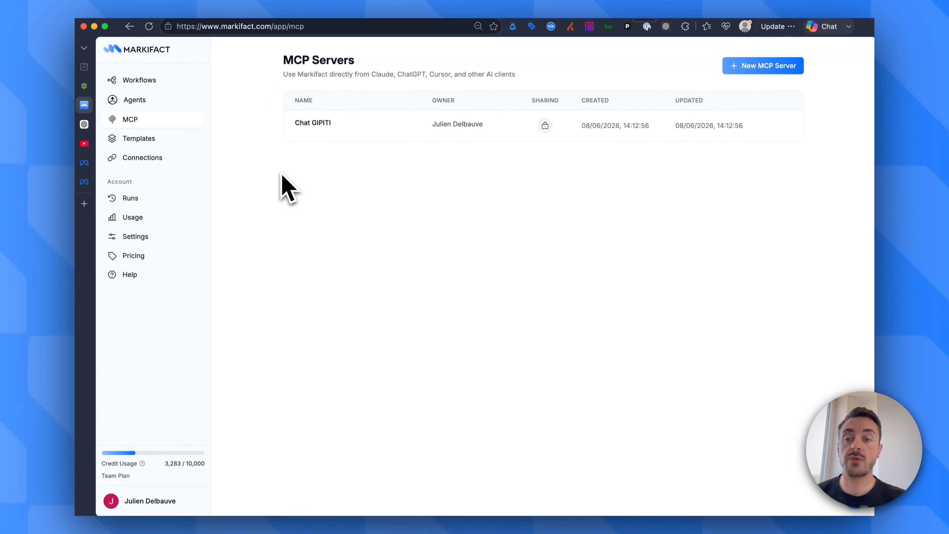
pyautogui.click(150, 161)
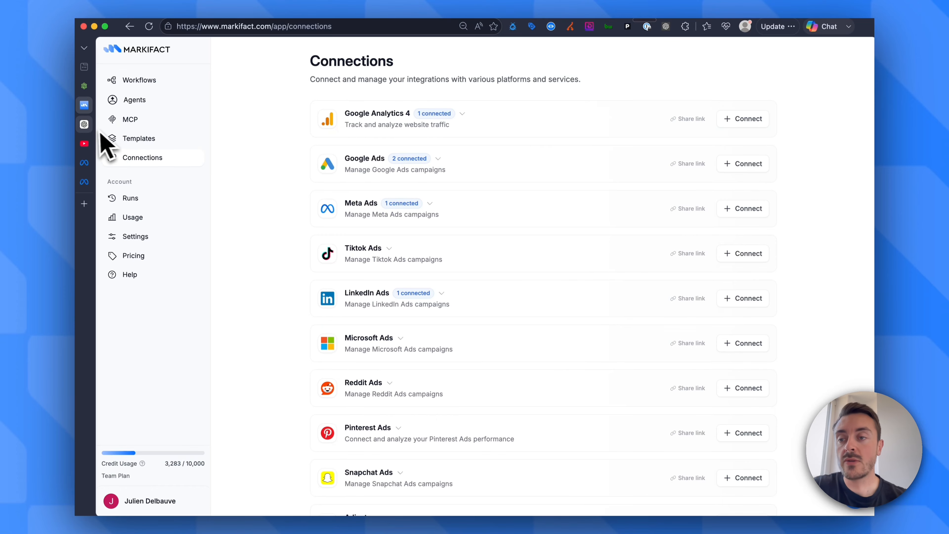
# - Switch to ChatGPT and connect the Markifact app, authorizing access through the Chat GIPITI MCP server
pyautogui.click(79, 126)
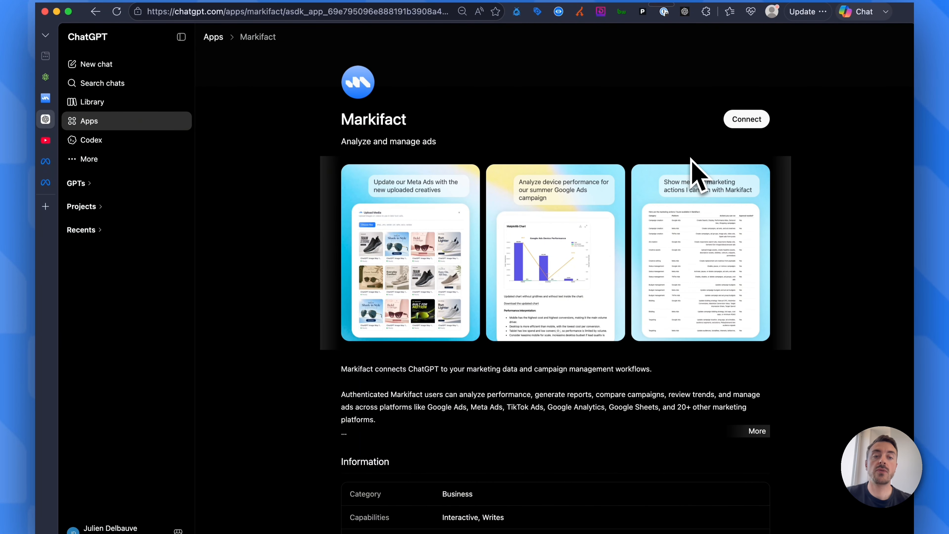
pyautogui.click(743, 120)
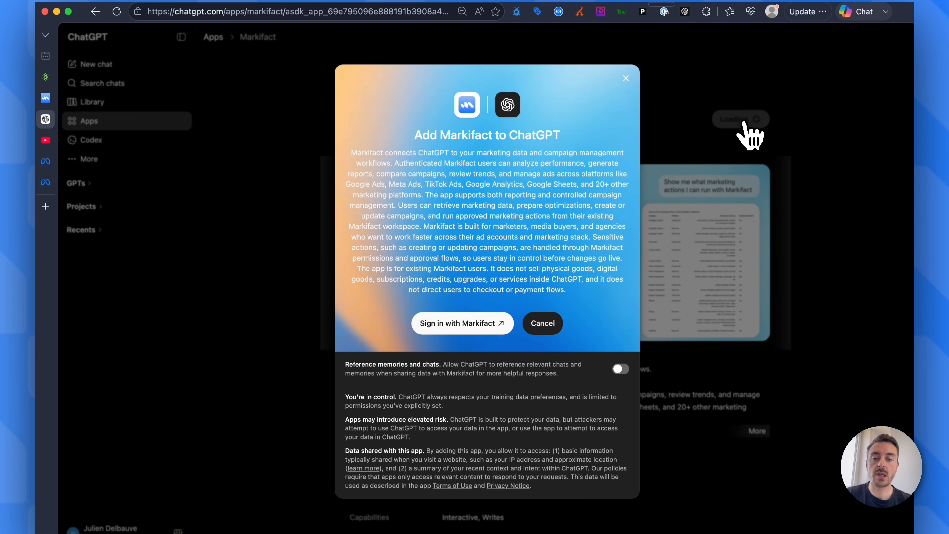
pyautogui.click(460, 329)
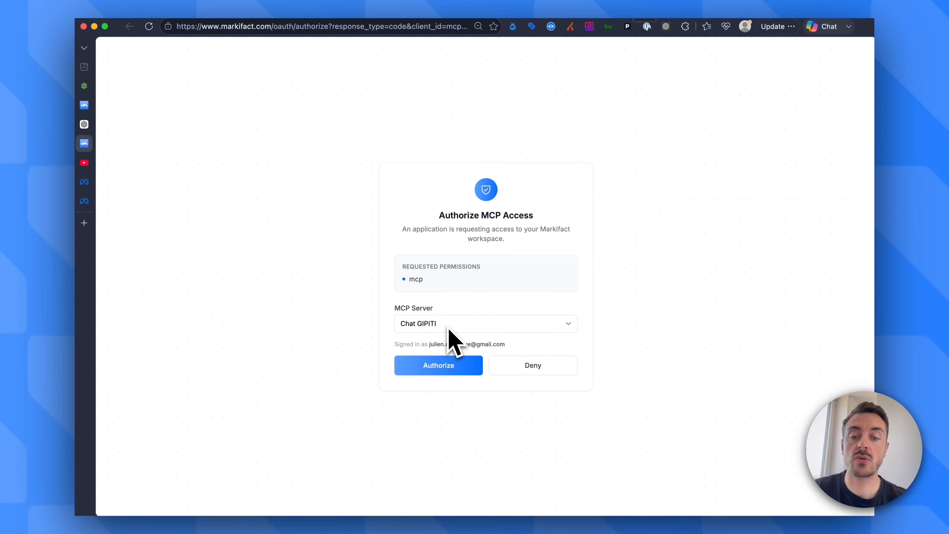
pyautogui.click(436, 365)
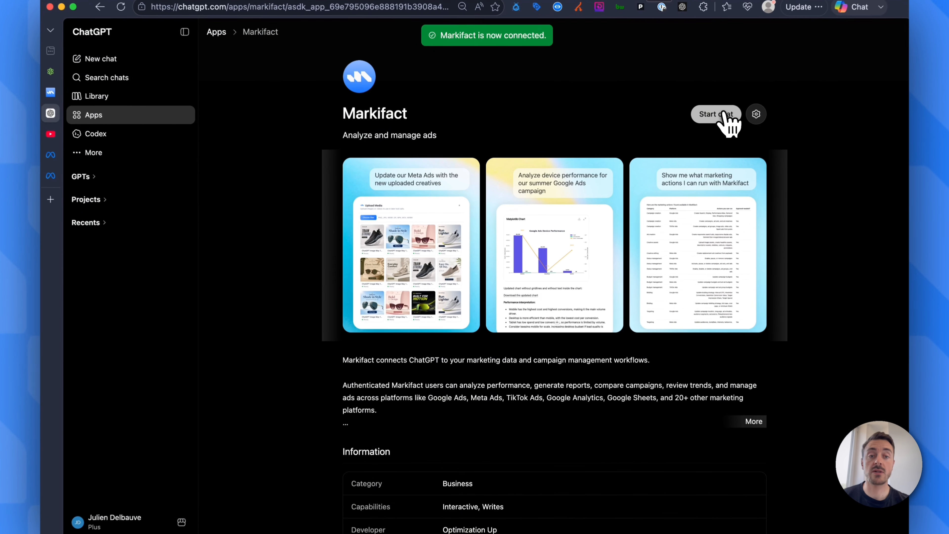
# - Start a Markifact chat asking to check access to the Google ad account Alfa Services and report its spend for the past three days
pyautogui.click(724, 114)
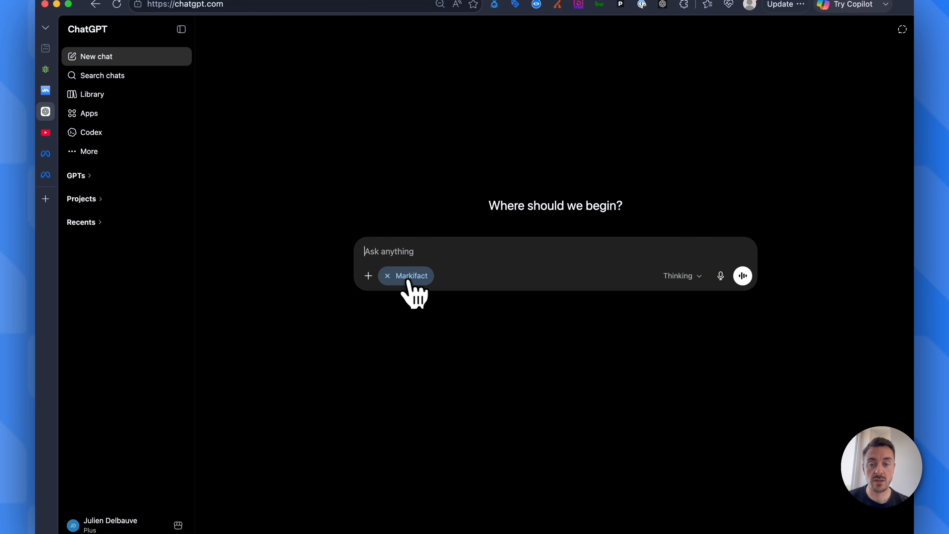
pyautogui.click(369, 277)
pyautogui.moveTo(406, 399)
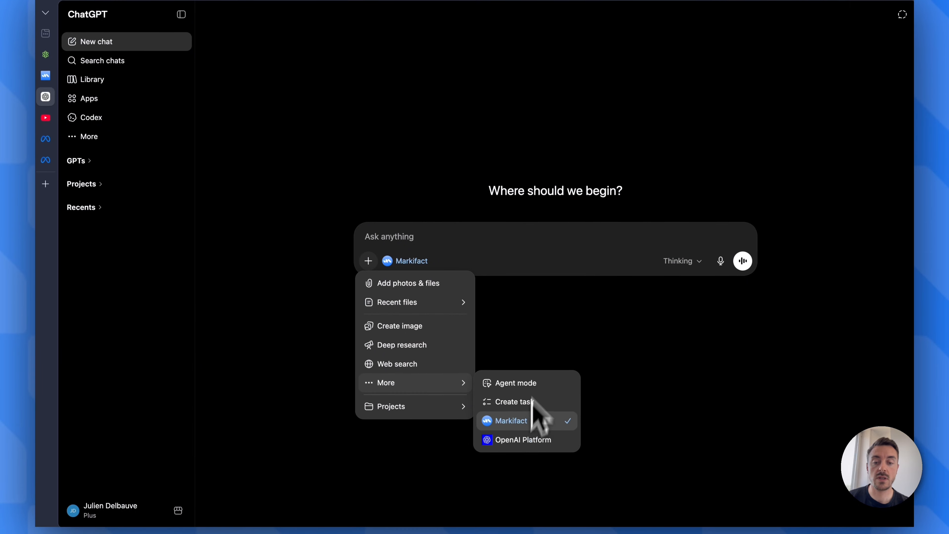
pyautogui.click(545, 334)
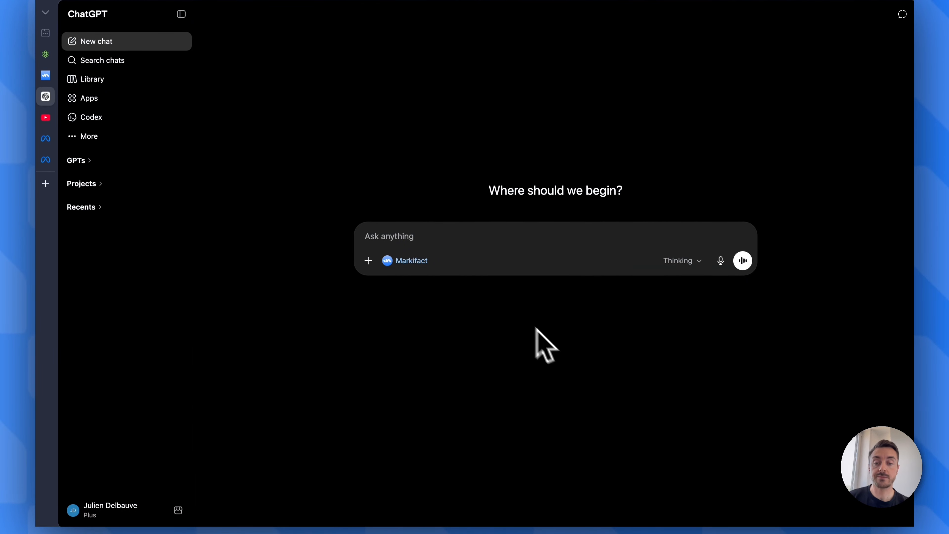
pyautogui.click(410, 241)
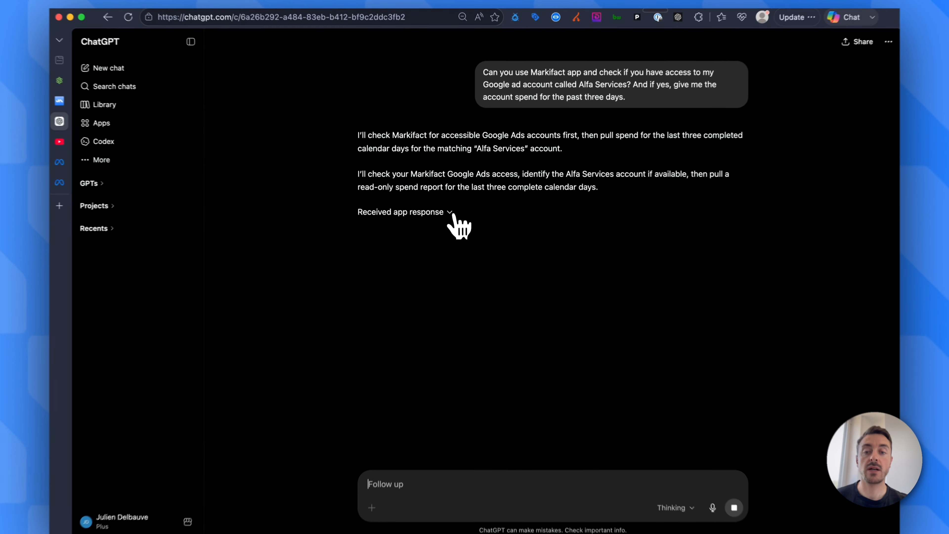
# - Inspect the request details of the first app response and check the Google Ads entry among Markifact's connections
pyautogui.click(452, 210)
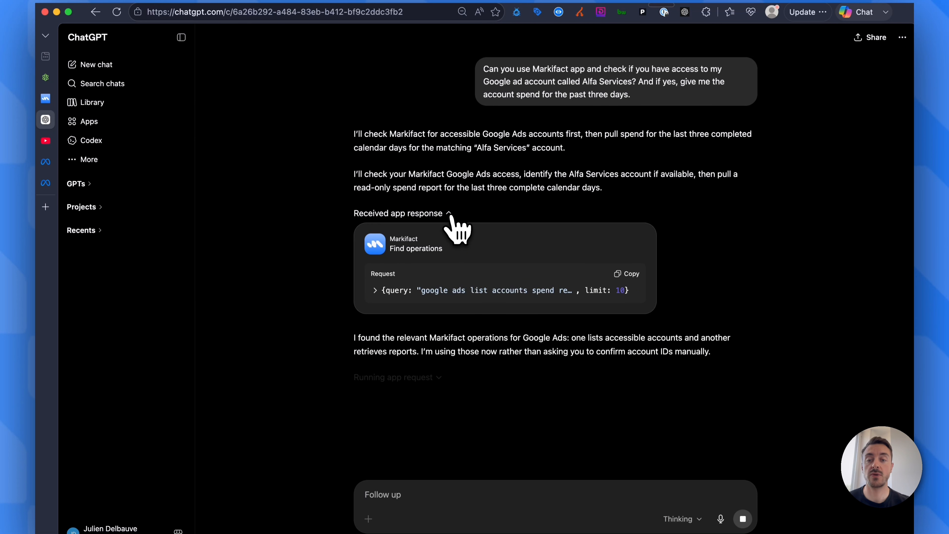
pyautogui.click(450, 214)
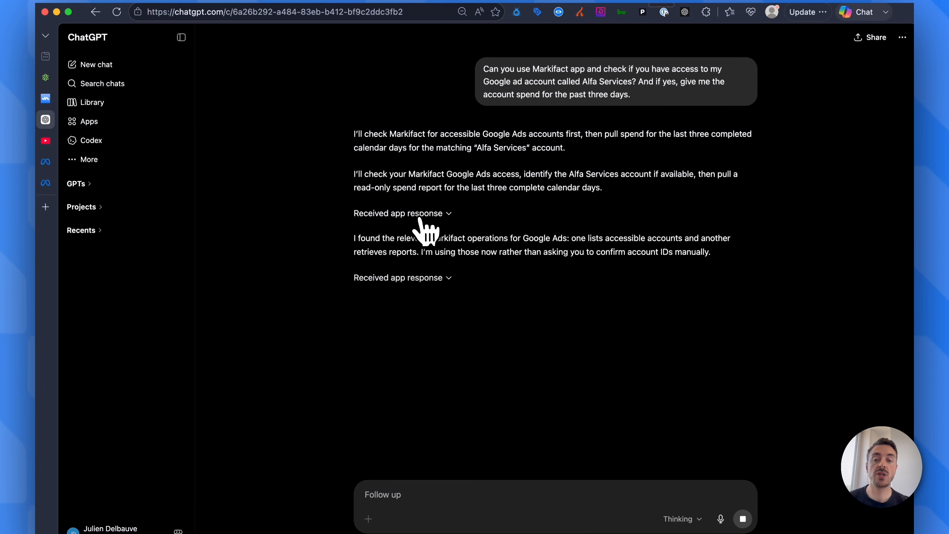
pyautogui.click(45, 98)
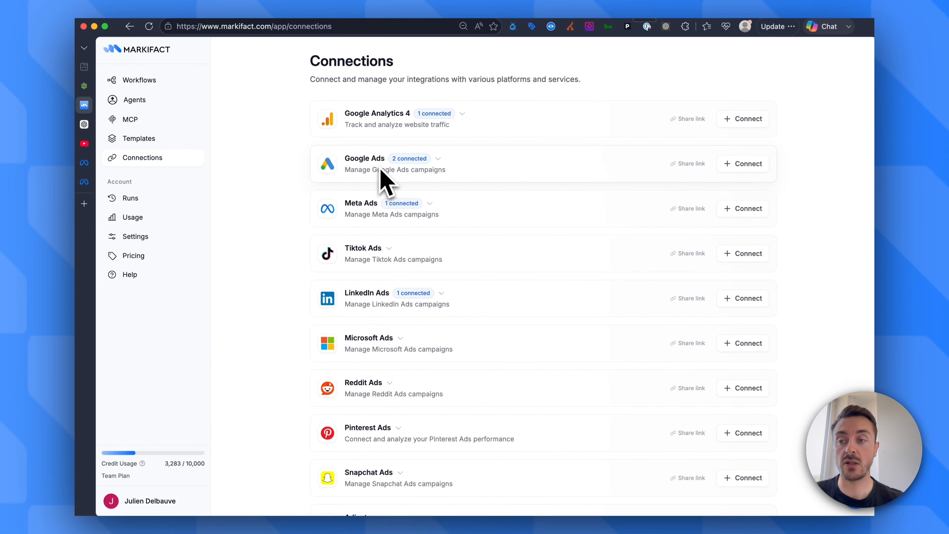
pyautogui.click(84, 124)
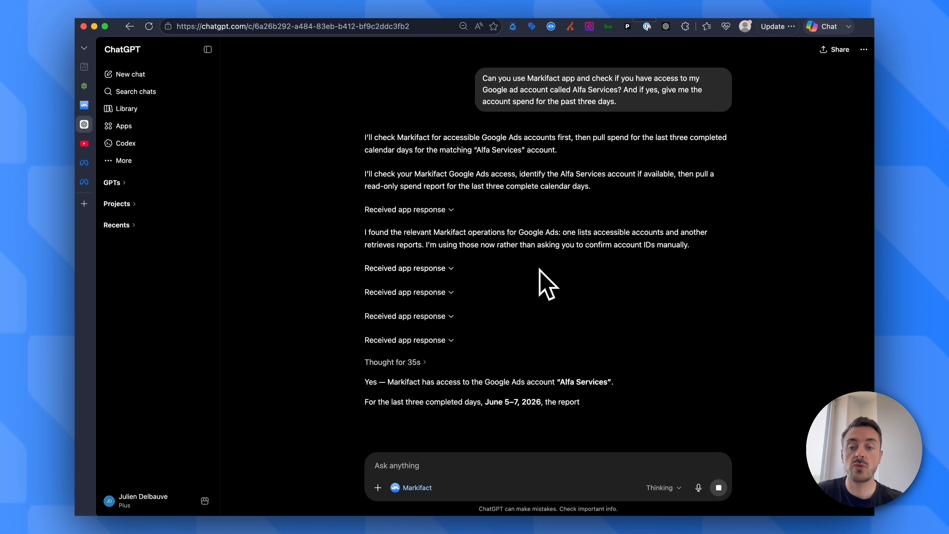
# - Review the answer on Alfa Services account access and its daily spend over the last three days
pyautogui.scroll(-3, 539, 269)
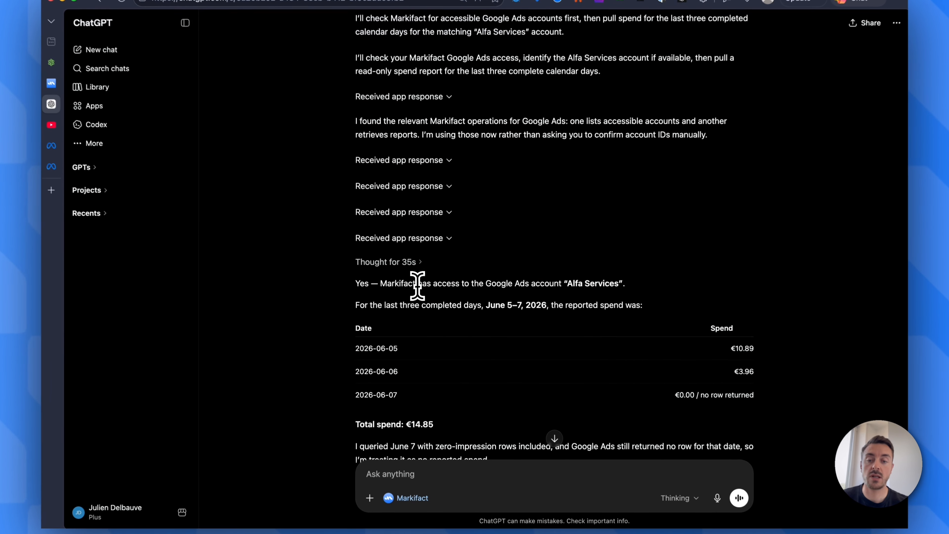
pyautogui.moveTo(417, 285); pyautogui.dragTo(633, 293)
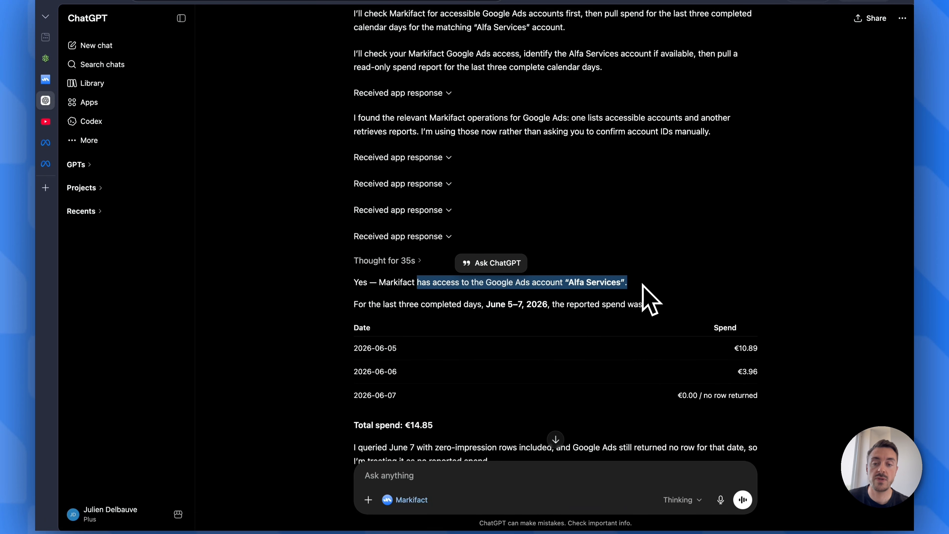
pyautogui.click(642, 285)
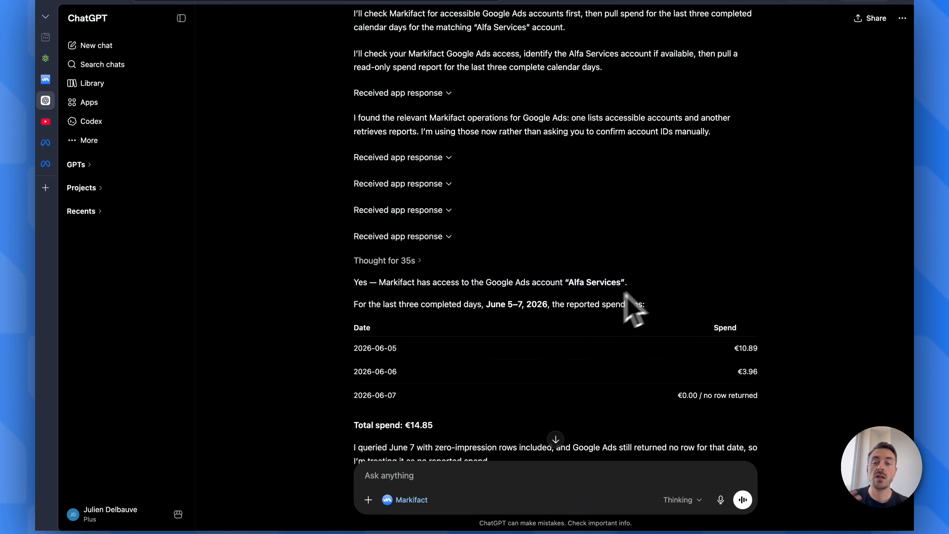
pyautogui.scroll(-2, 578, 329)
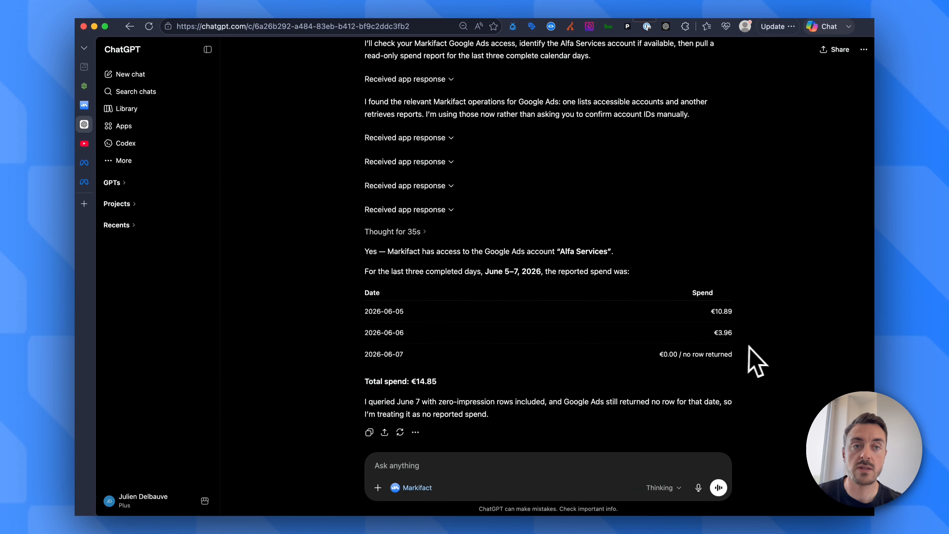
pyautogui.scroll(-1, 756, 361)
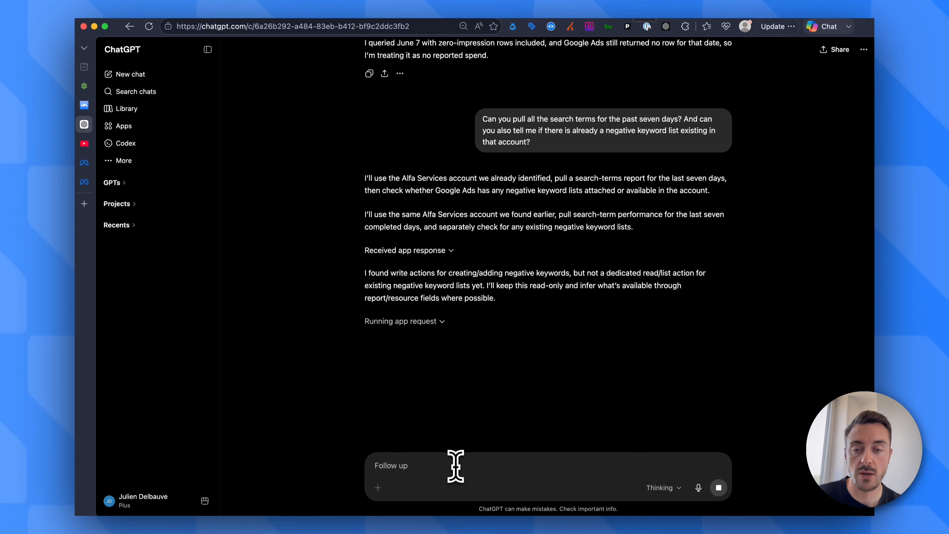
# - Review the seven-day search-term summary, the table of terms with spend and the section on negative keyword lists
pyautogui.scroll(-6, 539, 389)
pyautogui.scroll(-3, 539, 390)
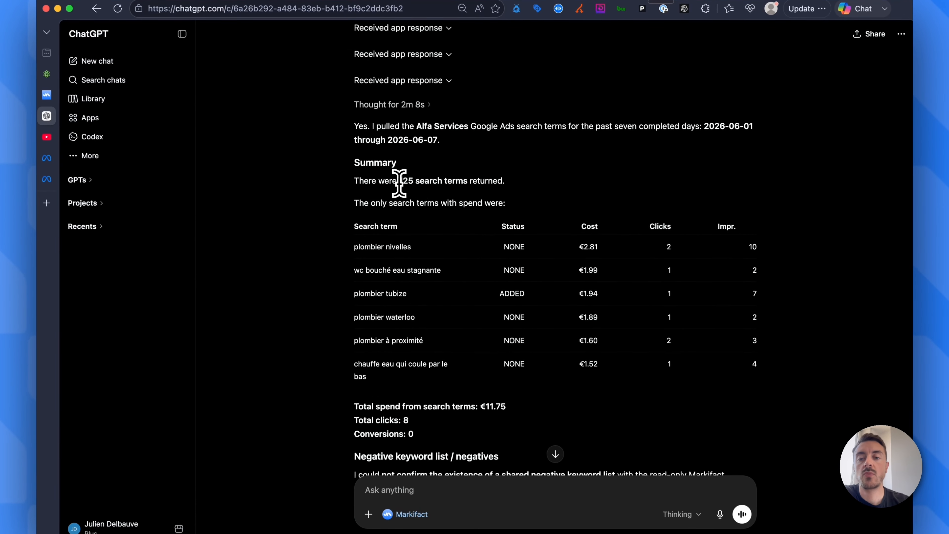
pyautogui.moveTo(407, 183); pyautogui.dragTo(533, 194)
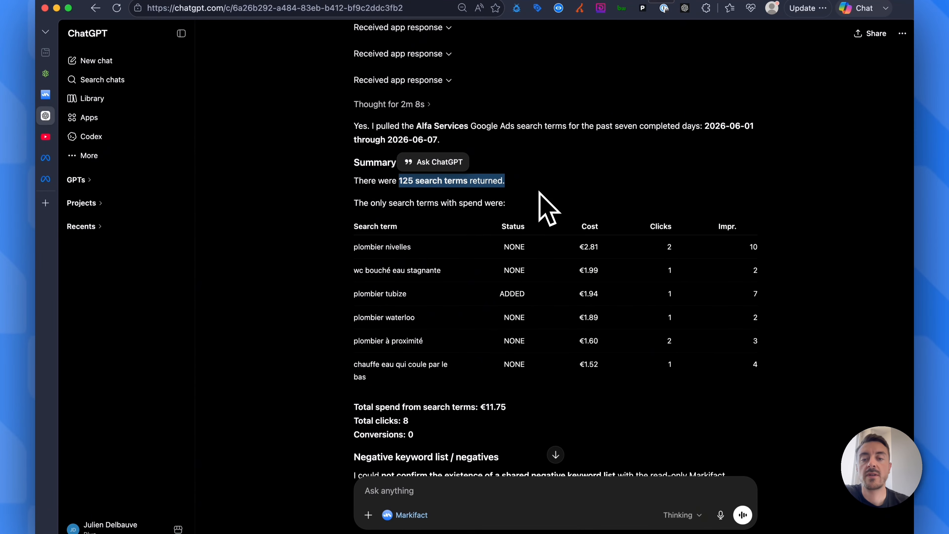
pyautogui.click(540, 198)
pyautogui.scroll(-2, 544, 218)
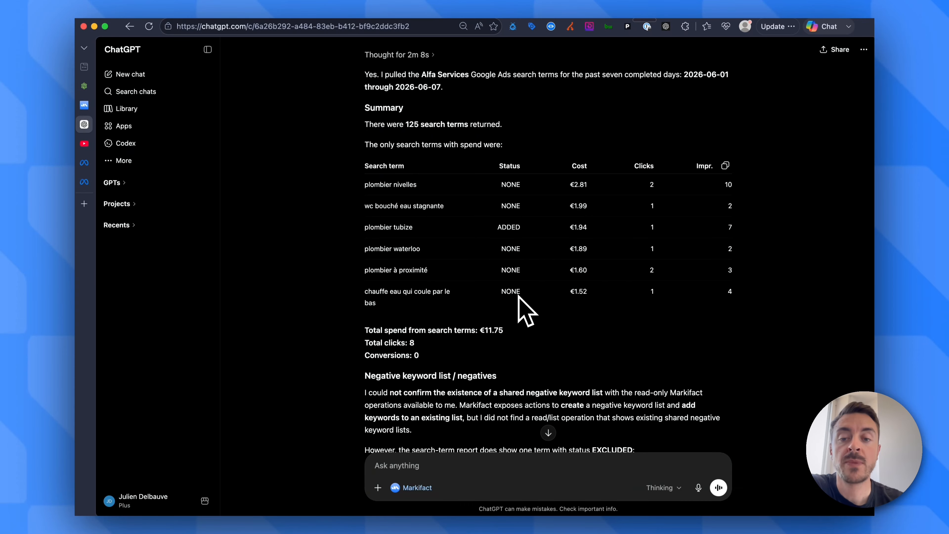
pyautogui.scroll(-2, 520, 297)
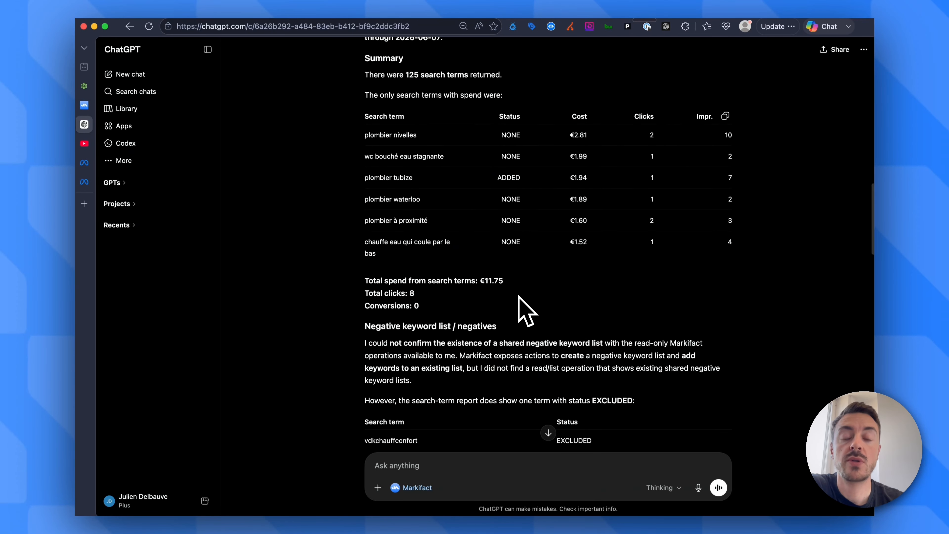
pyautogui.scroll(-1, 519, 298)
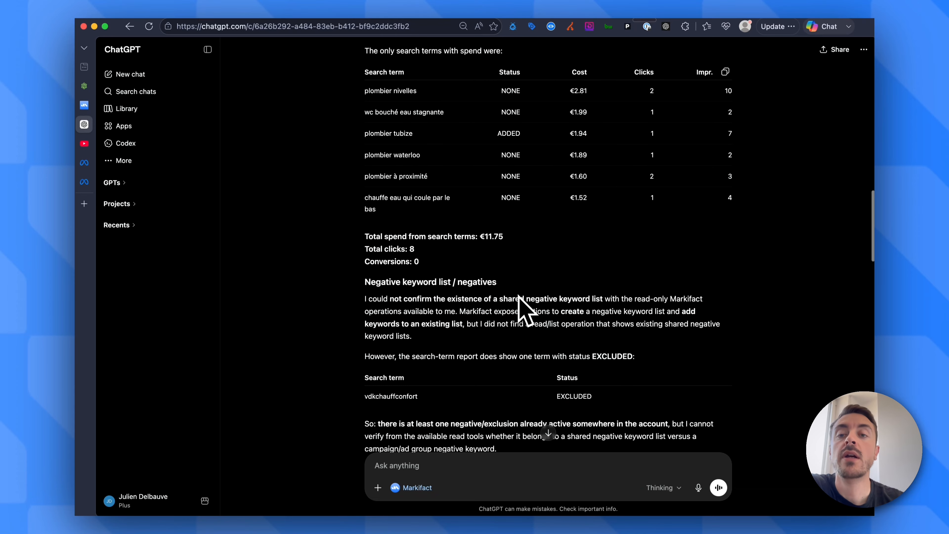
pyautogui.scroll(2, 519, 297)
pyautogui.scroll(-4, 520, 297)
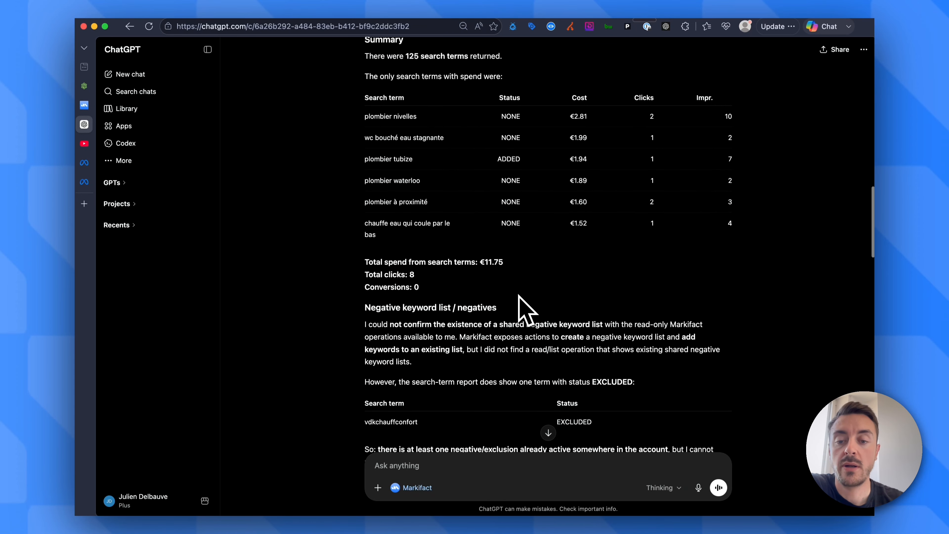
# - Read through the full list of search terms pulled for the past seven days
pyautogui.scroll(-7, 519, 295)
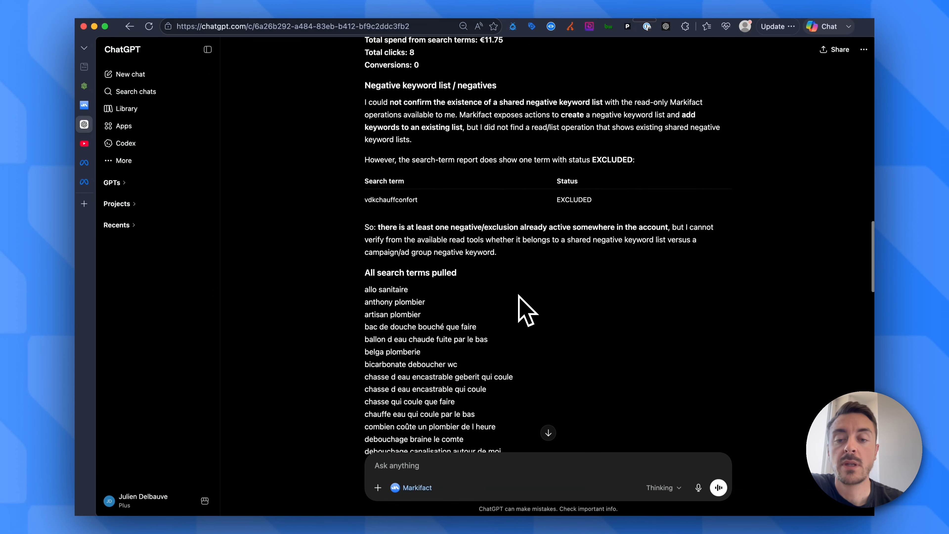
pyautogui.scroll(-12, 518, 296)
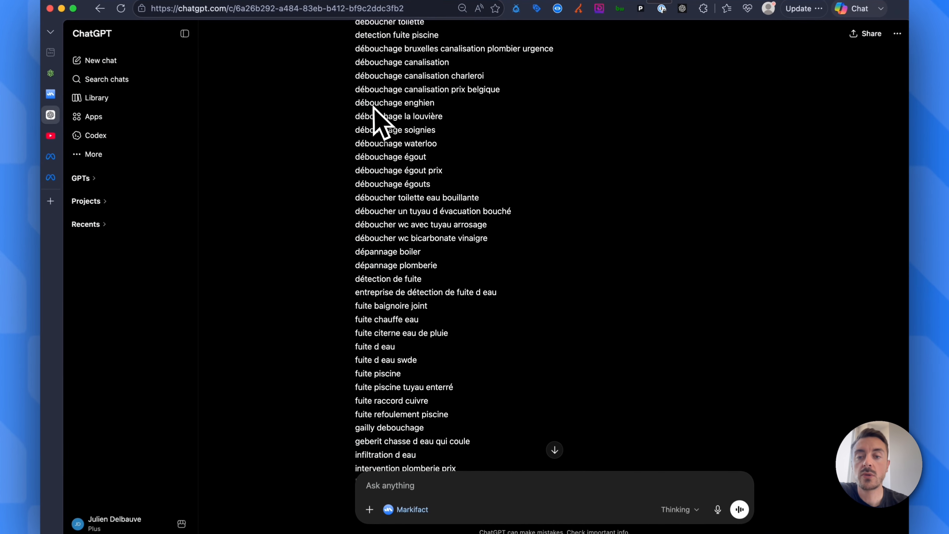
pyautogui.moveTo(370, 113); pyautogui.dragTo(474, 310)
pyautogui.click(474, 310)
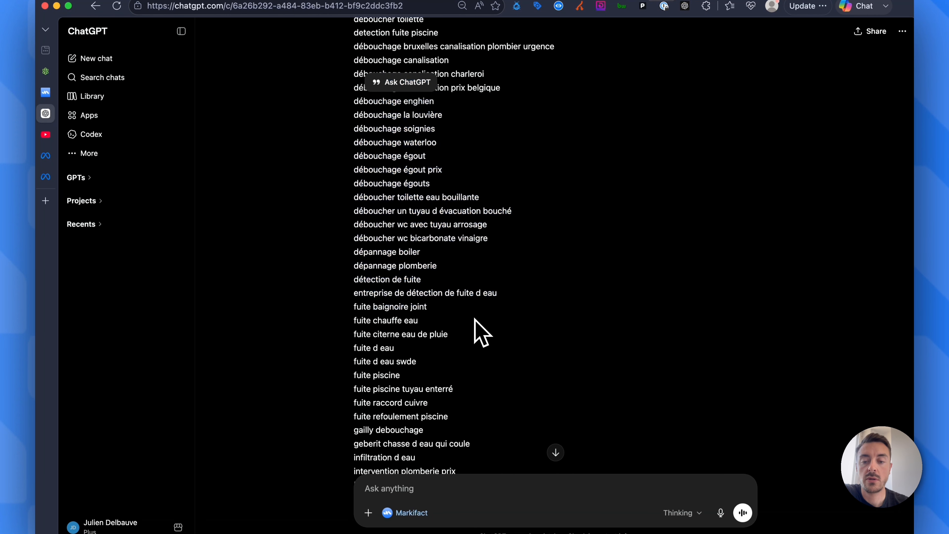
pyautogui.scroll(-18, 474, 359)
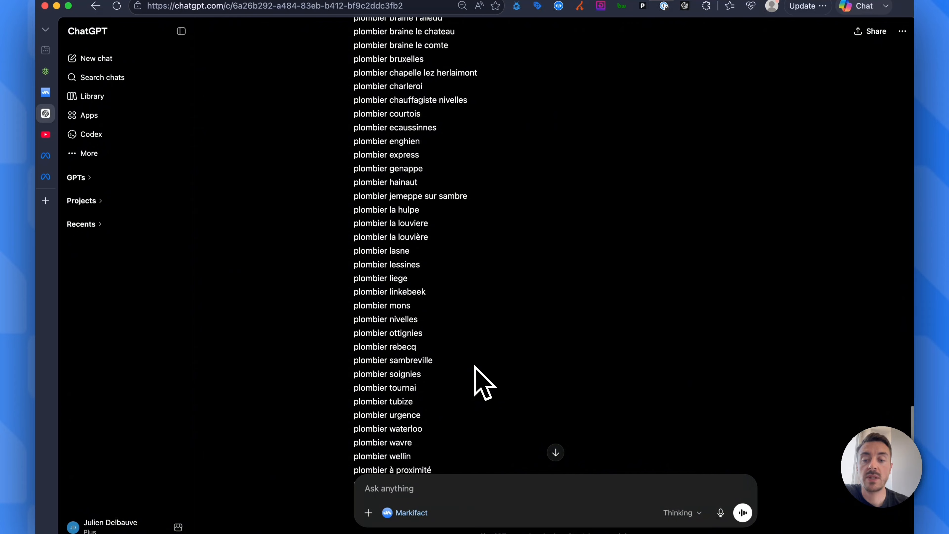
pyautogui.scroll(-9, 475, 366)
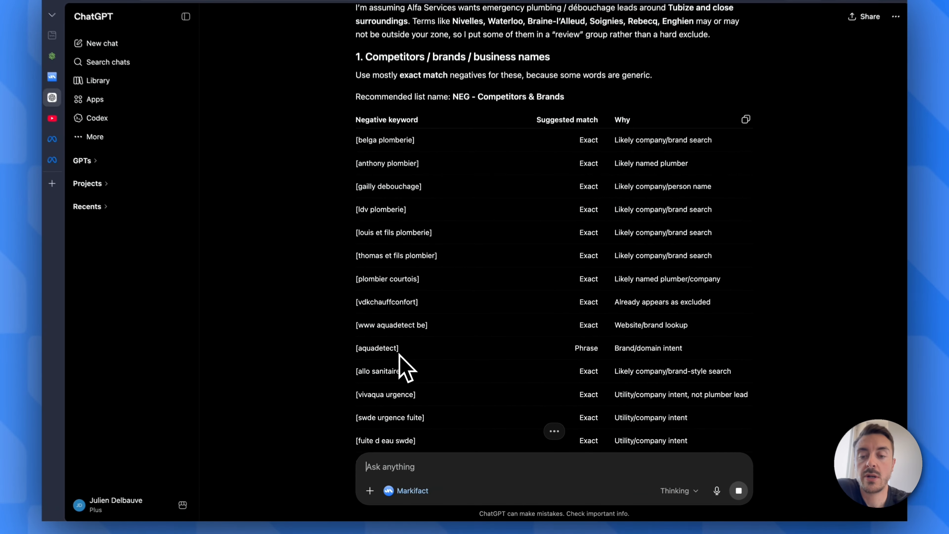
# - Review the suggested competitor and brand negatives and the out-of-zone location negatives with their suggested match types
pyautogui.moveTo(398, 353); pyautogui.dragTo(351, 353)
pyautogui.click(351, 350)
pyautogui.scroll(-1, 351, 351)
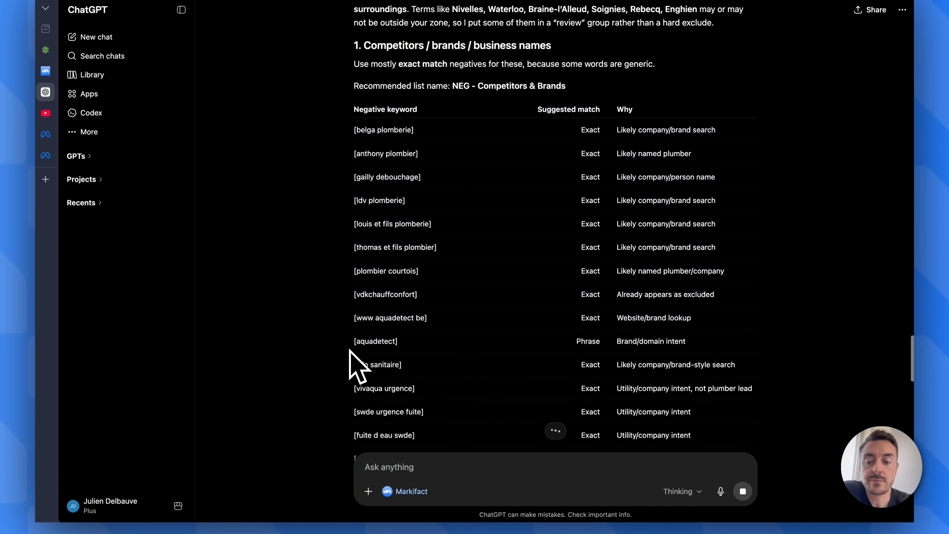
pyautogui.scroll(-3, 354, 365)
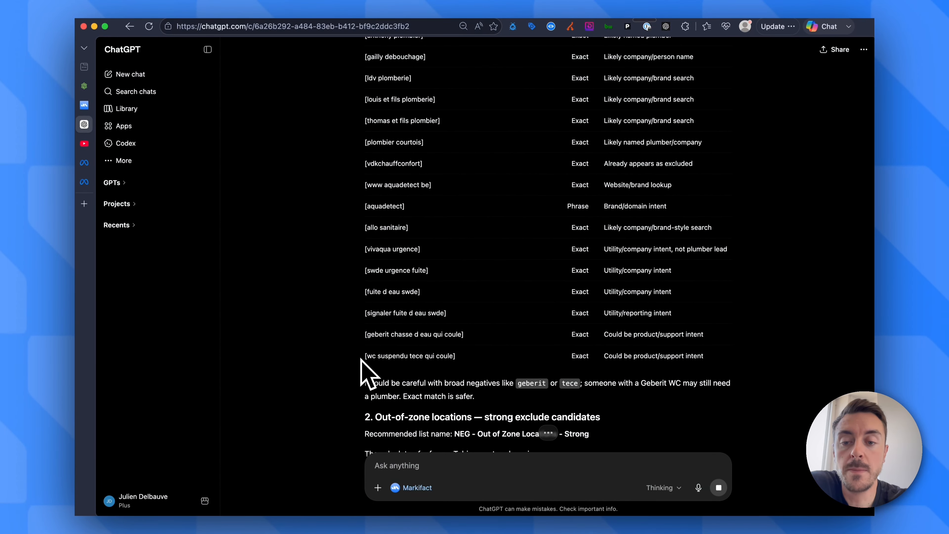
pyautogui.scroll(-10, 360, 358)
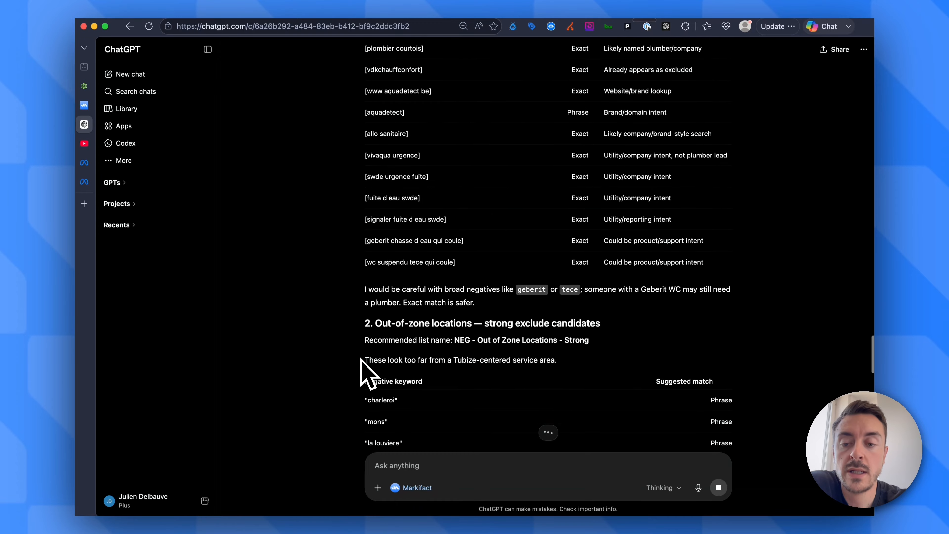
pyautogui.scroll(-3, 361, 359)
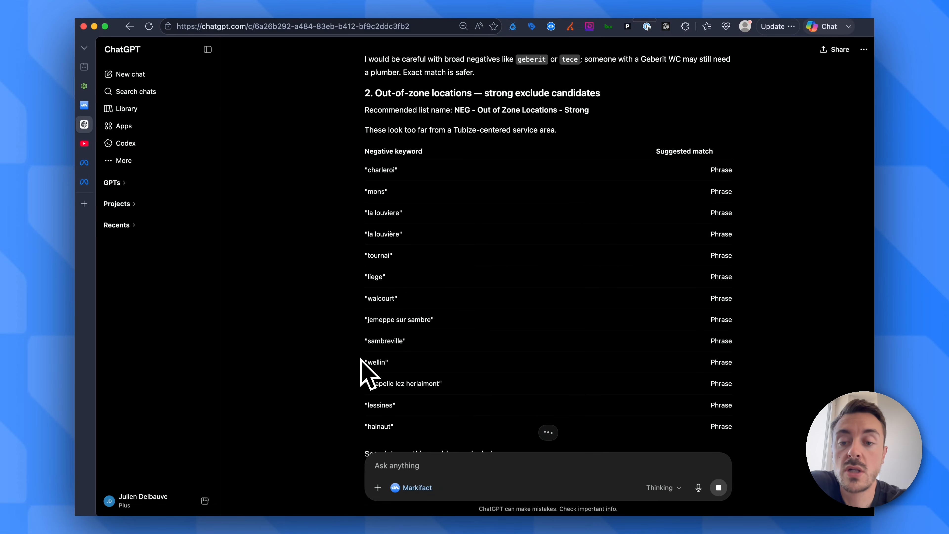
pyautogui.scroll(-1, 361, 359)
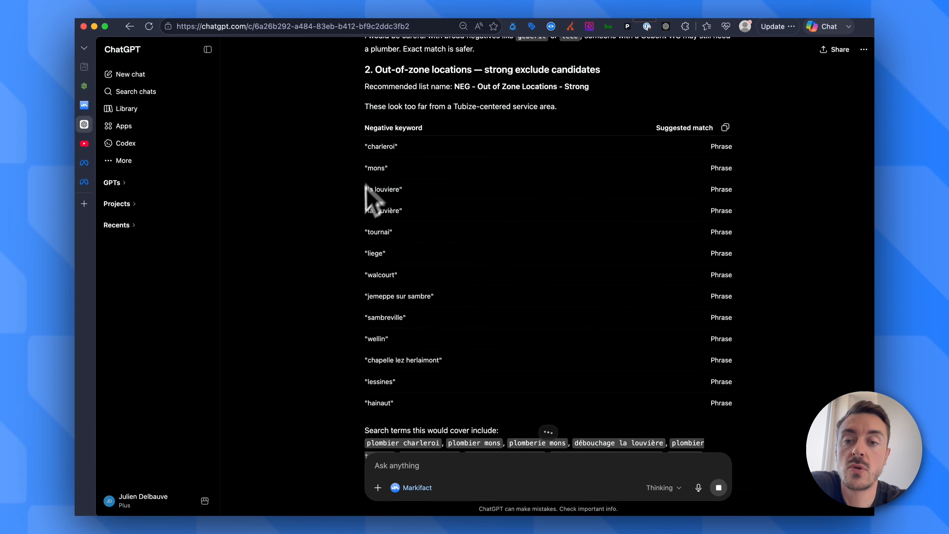
pyautogui.scroll(-1, 331, 288)
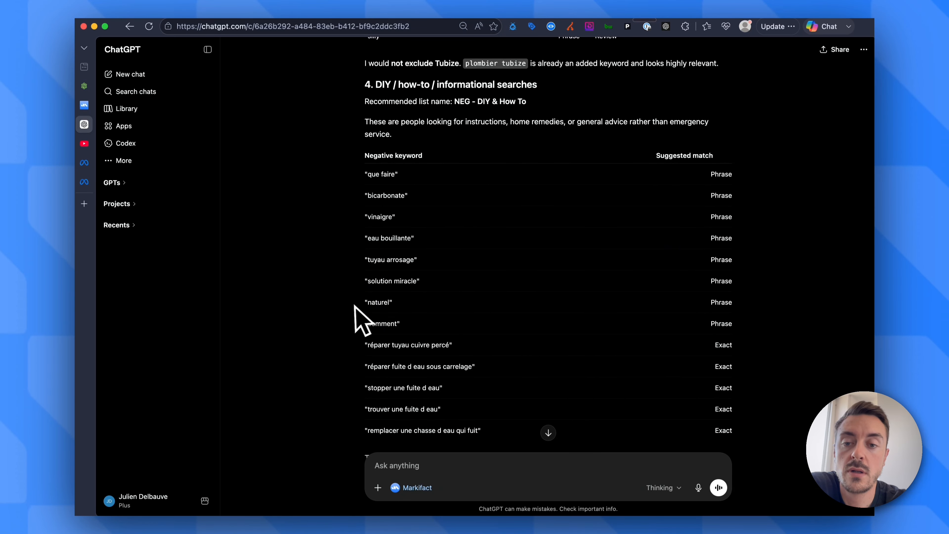
# - Review the suggested DIY, price-research and irrelevant-service negatives, the low-intent watchlist and the recommended first-pass lists
pyautogui.scroll(-1, 359, 317)
pyautogui.scroll(-2, 318, 409)
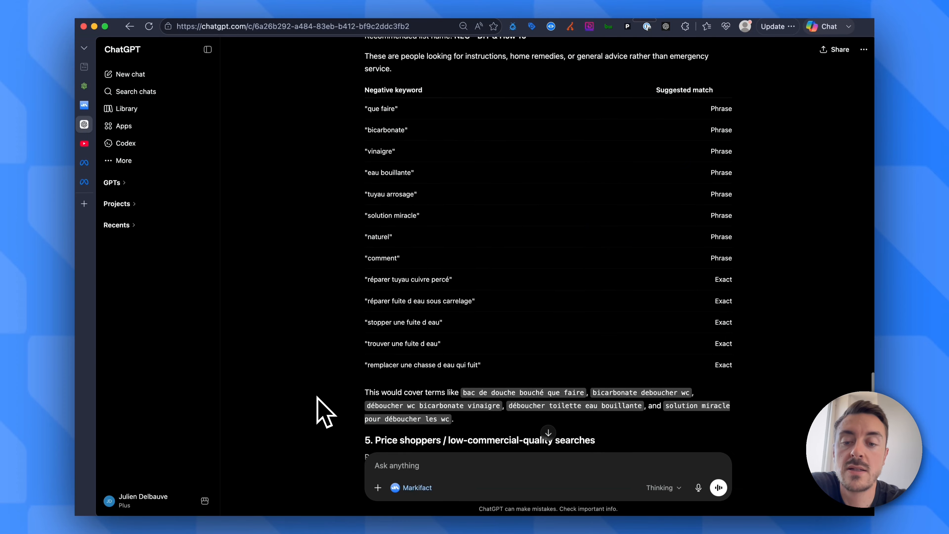
pyautogui.scroll(-12, 317, 398)
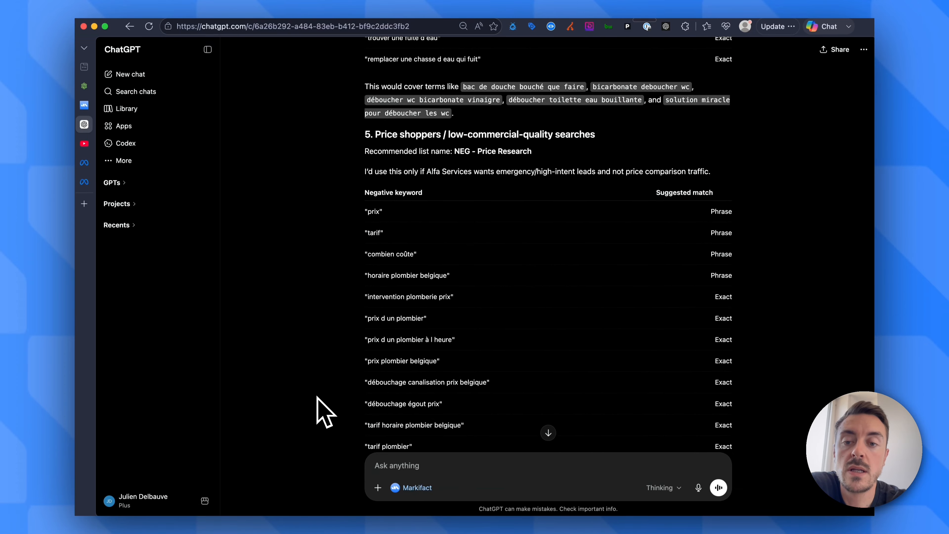
pyautogui.scroll(-3, 316, 397)
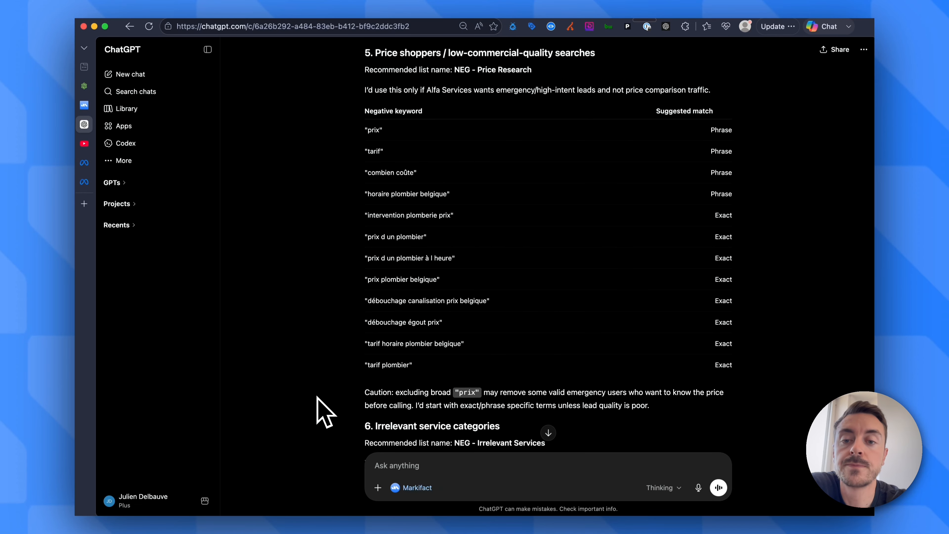
pyautogui.scroll(-8, 316, 398)
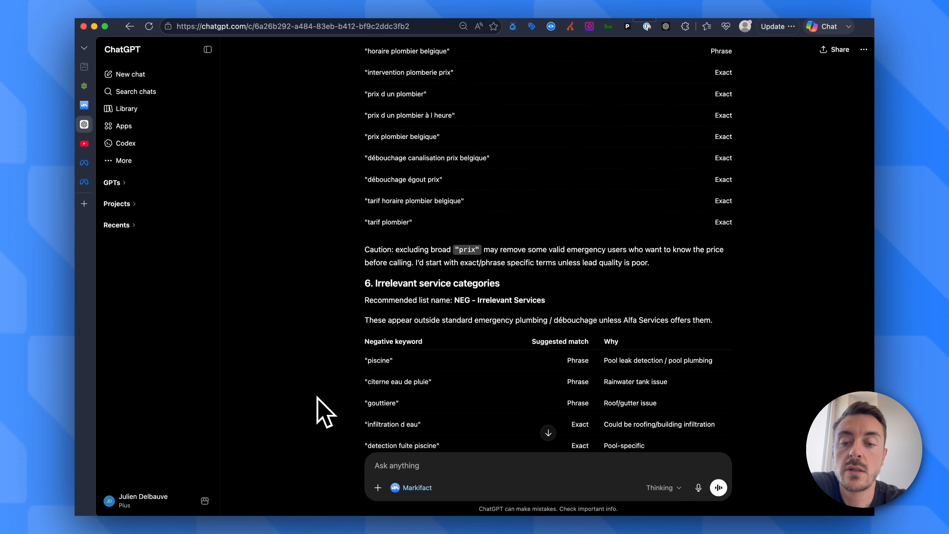
pyautogui.scroll(-3, 317, 397)
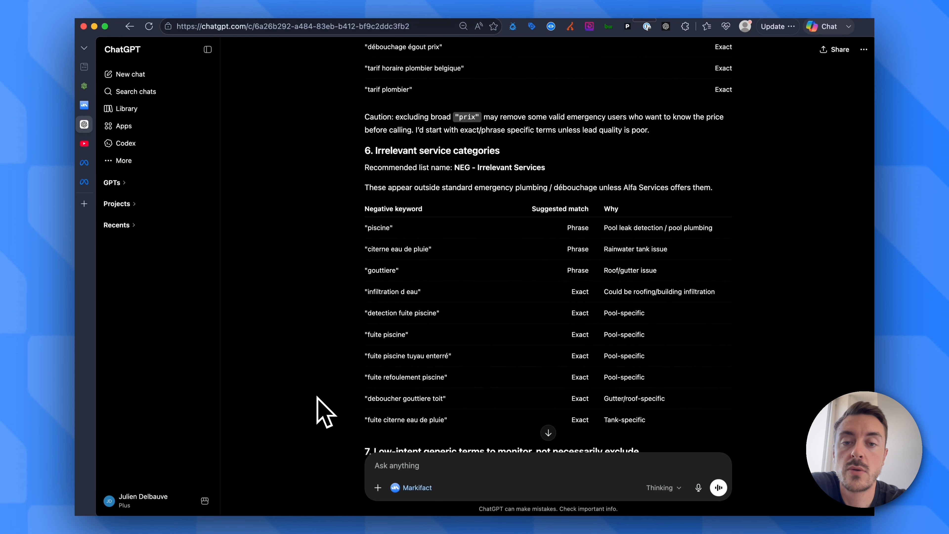
pyautogui.scroll(-8, 348, 328)
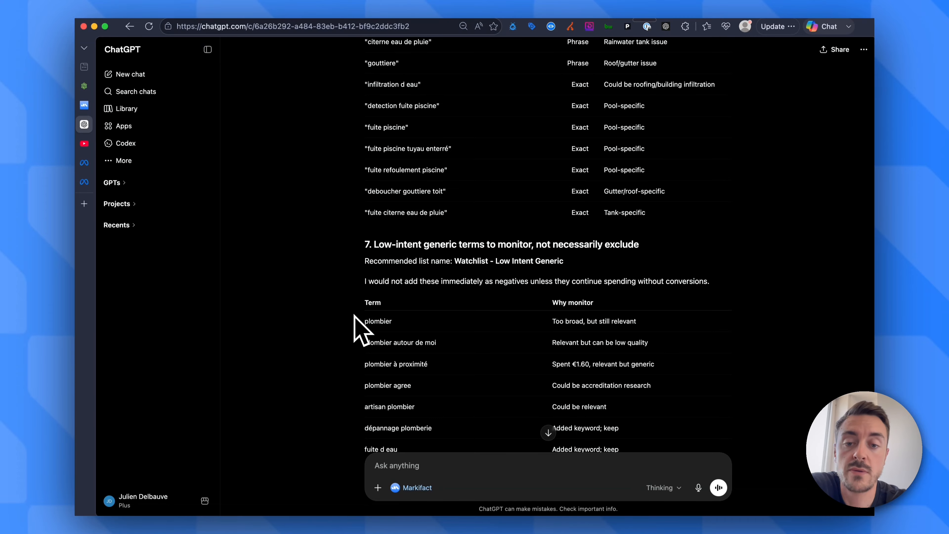
pyautogui.scroll(-3, 357, 318)
pyautogui.scroll(-11, 355, 315)
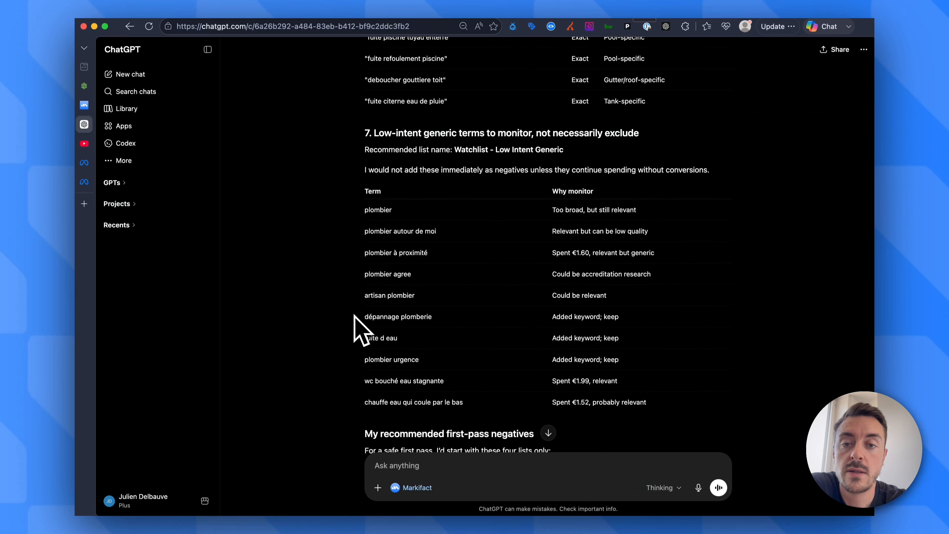
pyautogui.scroll(-2, 354, 318)
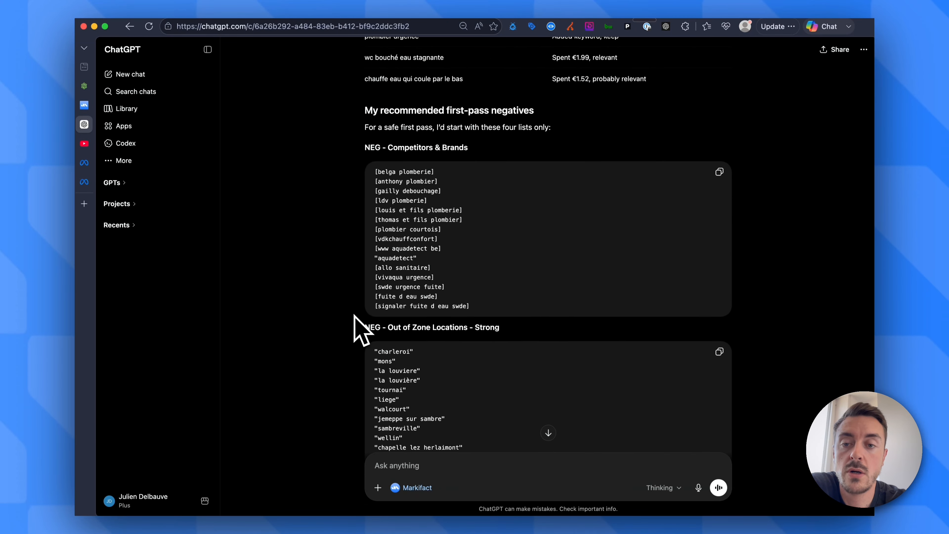
# - Ask ChatGPT to add the competitor and brand, out-of-zone location, DIY and irrelevant-service terms to the account's current negative keyword list
pyautogui.click(434, 463)
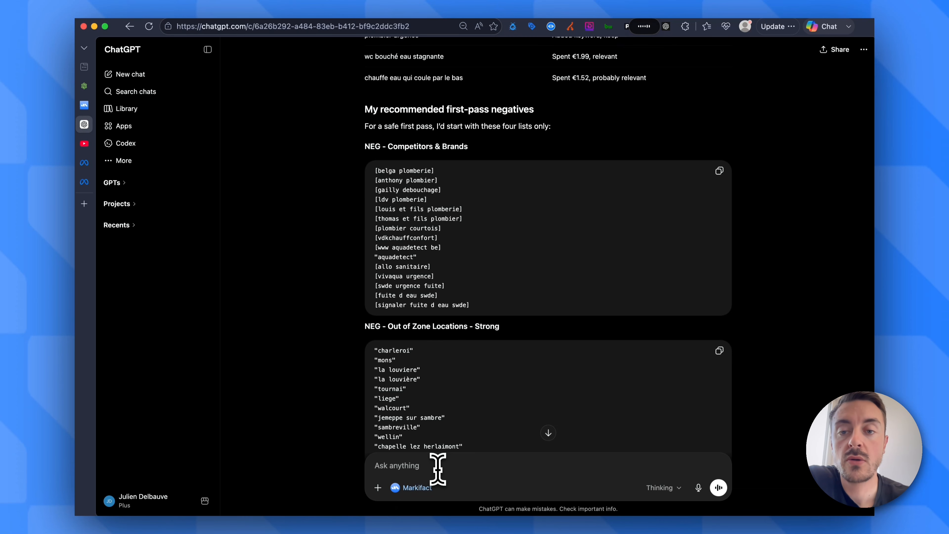
pyautogui.scroll(-4, 330, 418)
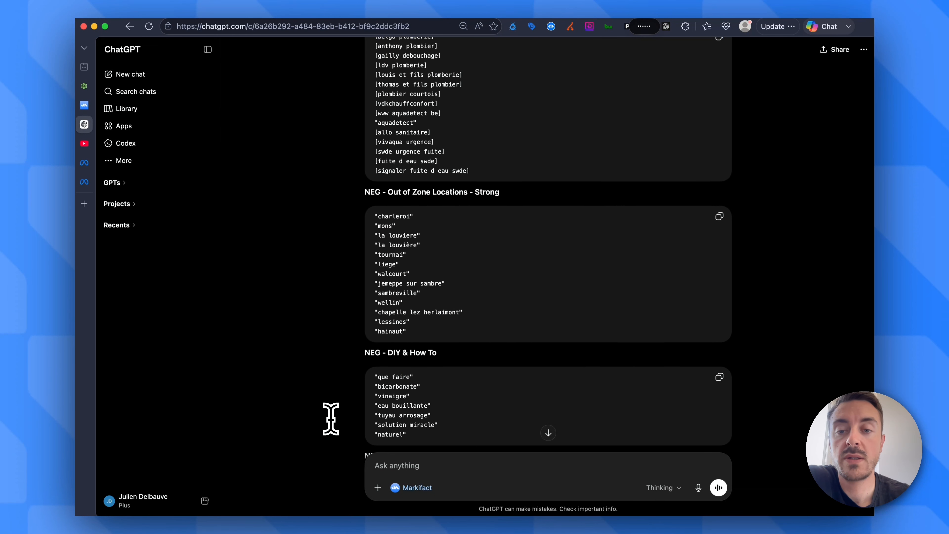
pyautogui.scroll(-4, 331, 417)
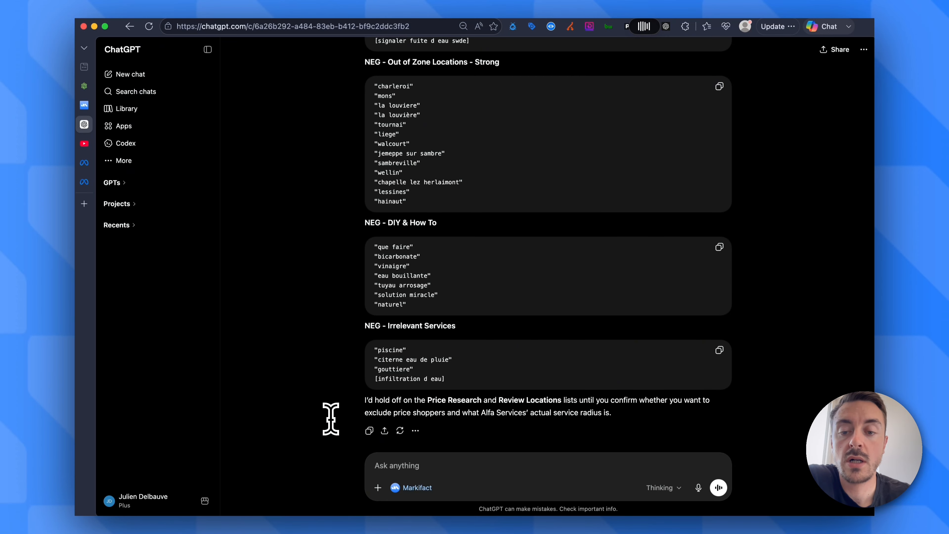
pyautogui.scroll(-1, 331, 418)
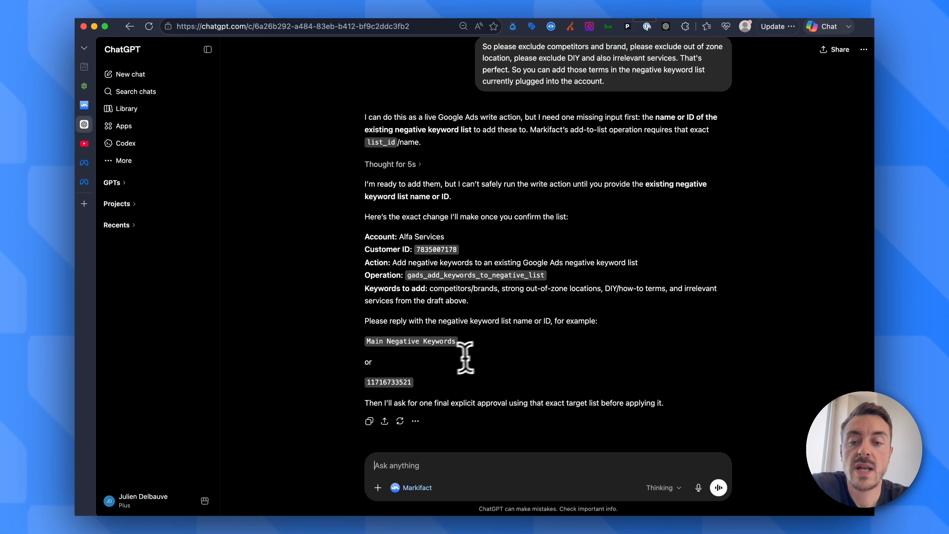
# - Open Google Ads in a new browser tab and tell ChatGPT to add the negatives to the list Negatifs | Alfa
pyautogui.moveTo(84, 211)
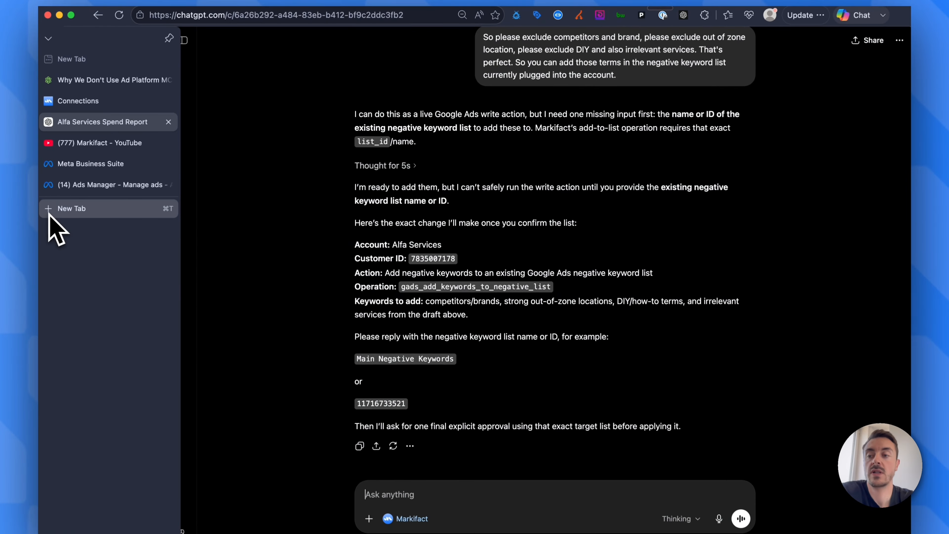
pyautogui.click(49, 214)
pyautogui.write('ads')
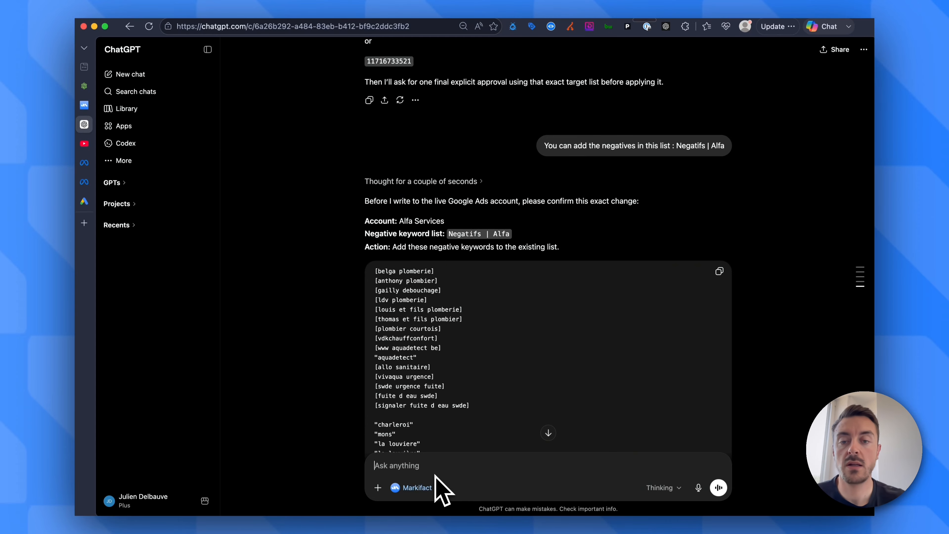
# - Check the proposed negatives for the Negatifs | Alfa list and send the approval "yes apply these negatives"
pyautogui.scroll(-2, 359, 443)
pyautogui.scroll(-4, 359, 441)
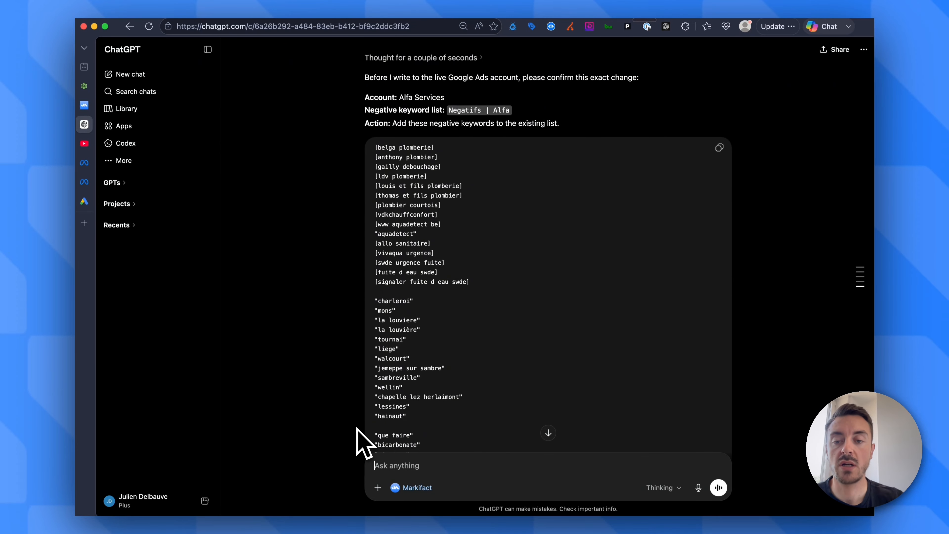
pyautogui.scroll(-3, 353, 374)
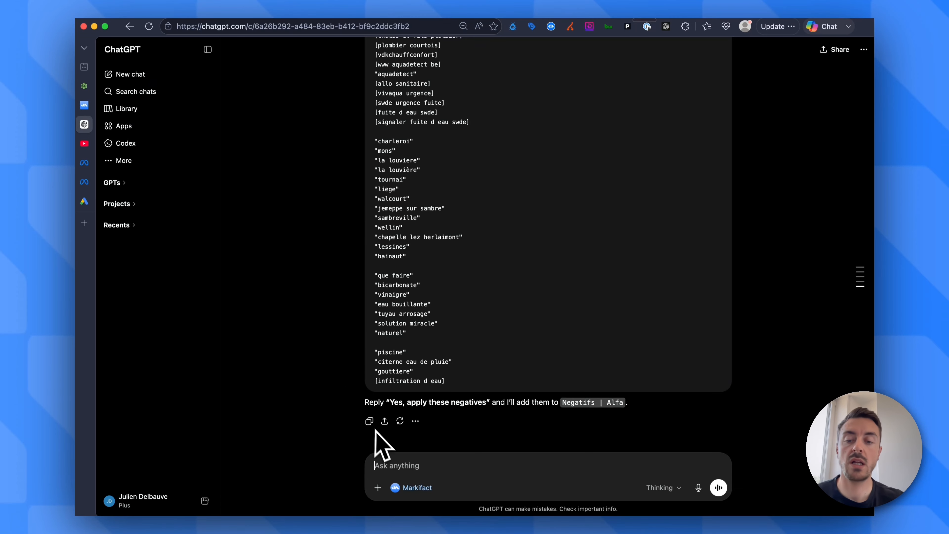
pyautogui.click(394, 464)
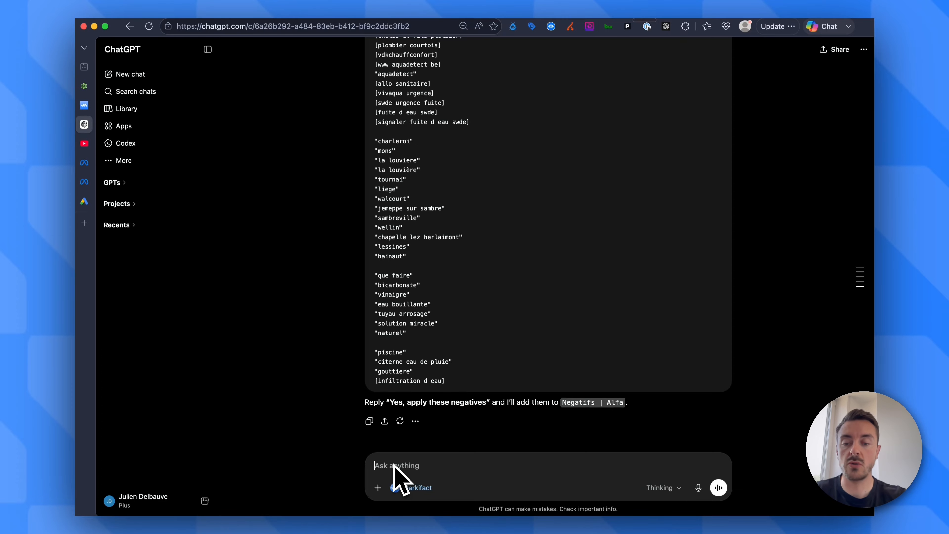
pyautogui.write('yes ap')
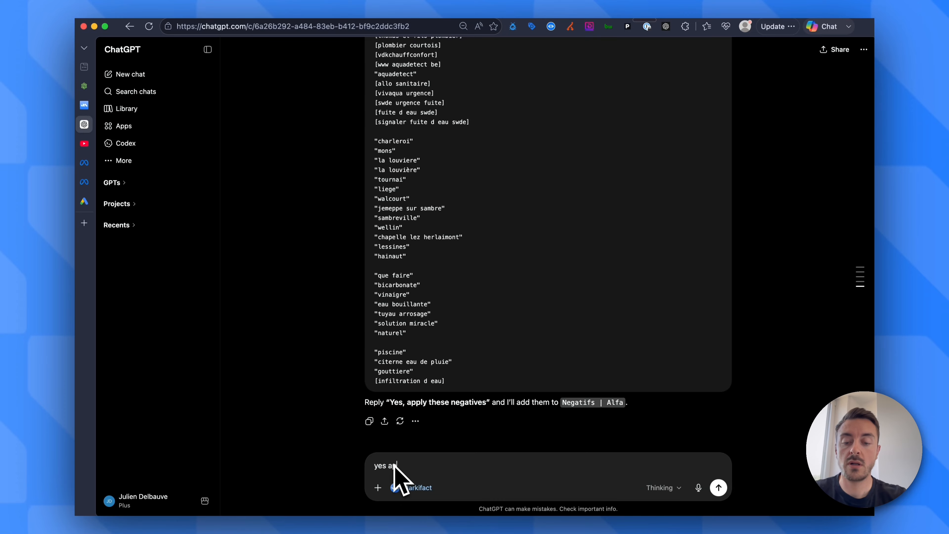
pyautogui.write('ply these negatives')
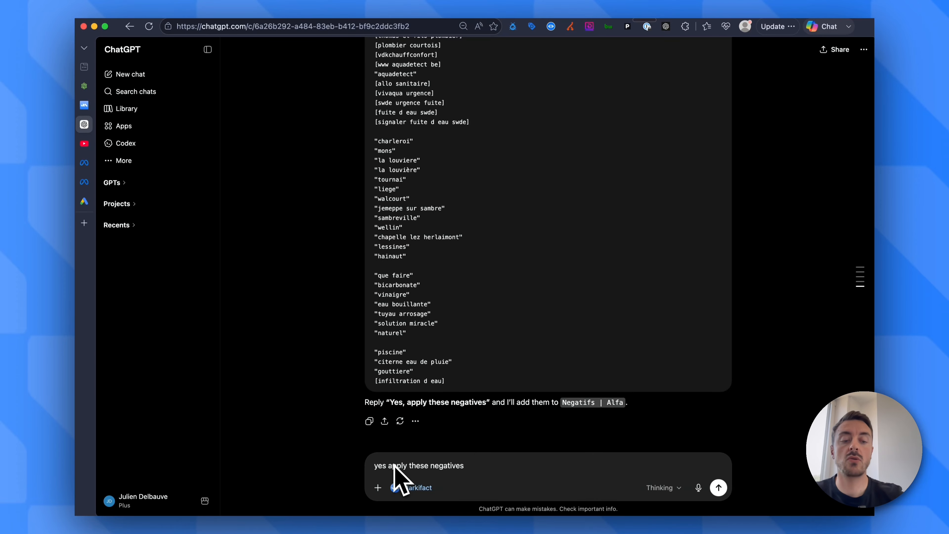
pyautogui.press('Return')
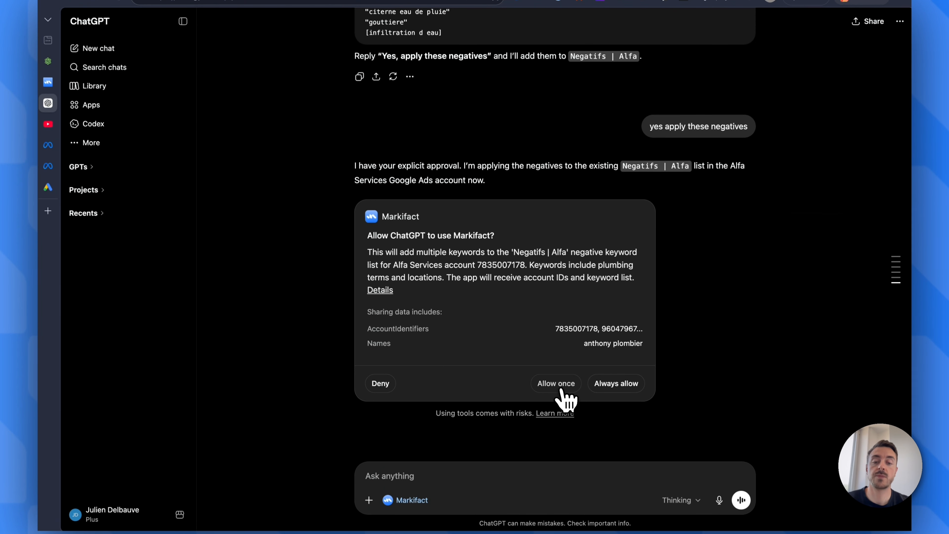
# - Allow ChatGPT to use Markifact once for the keyword addition and check how many keywords were added
pyautogui.click(553, 384)
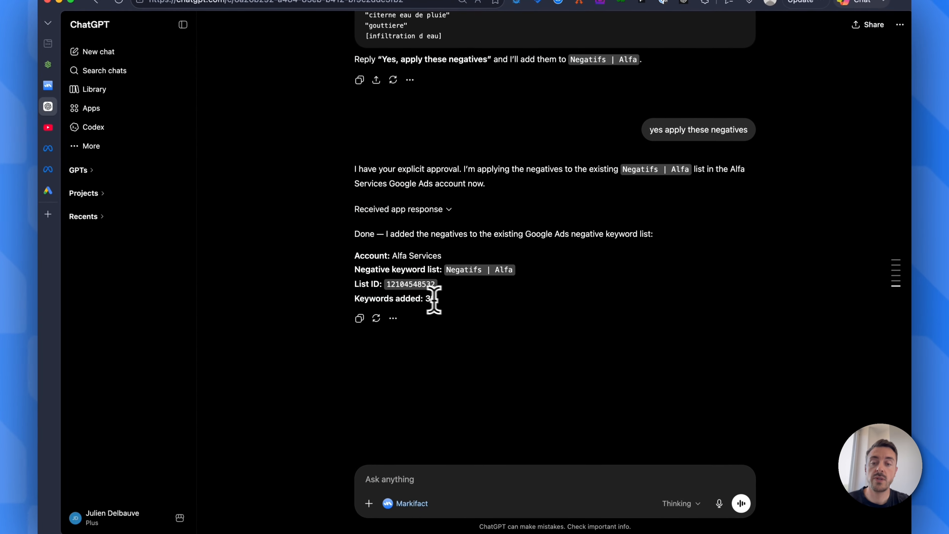
pyautogui.doubleClick(432, 298)
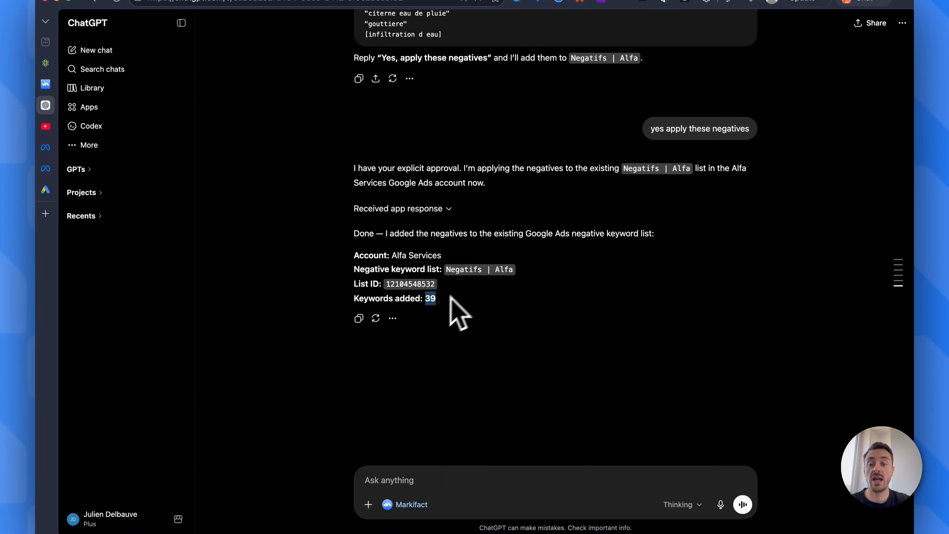